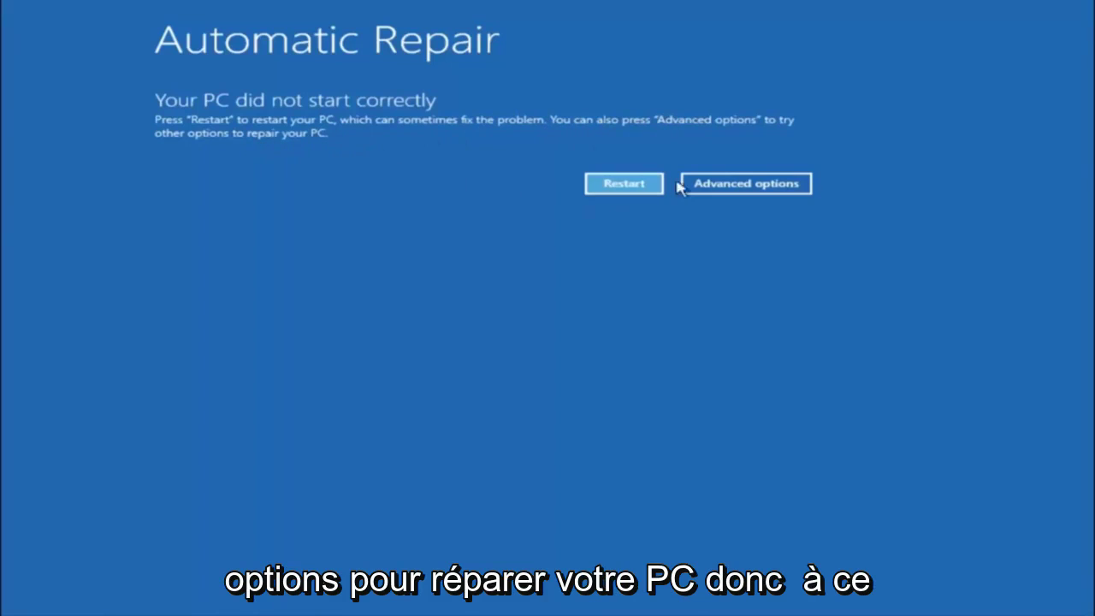
# Go from Automatic Repair through Advanced options and Troubleshoot to the Advanced options tools page
pyautogui.click(737, 182)
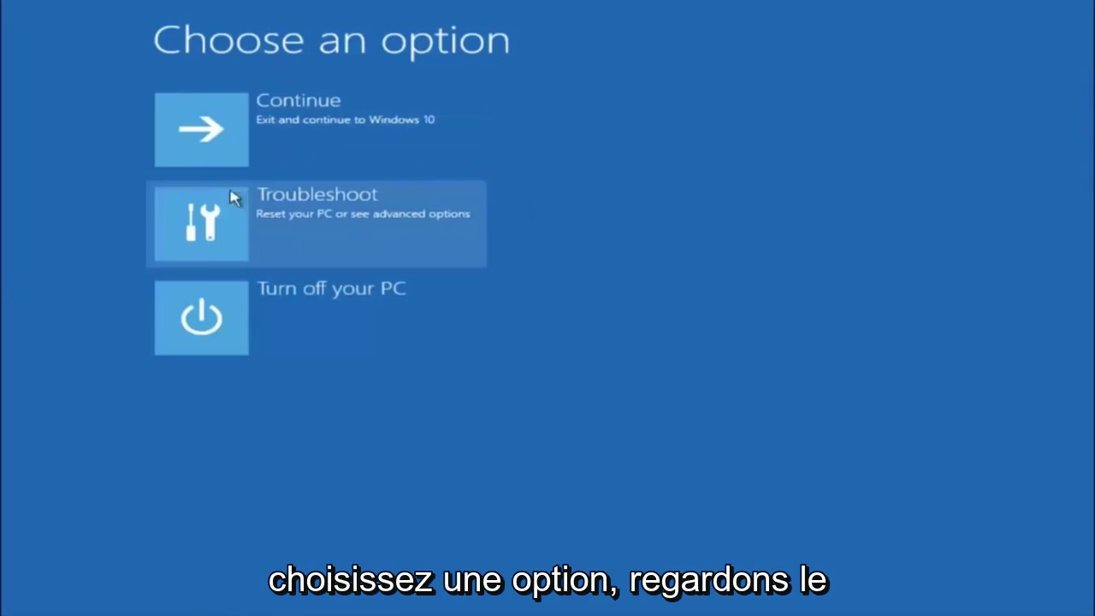
pyautogui.click(244, 220)
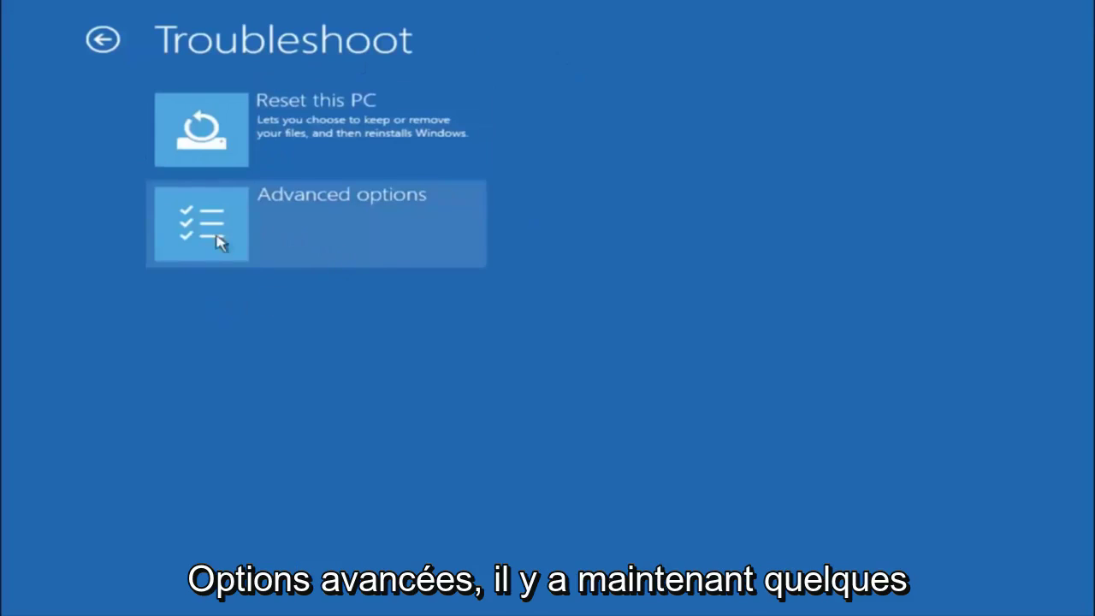
pyautogui.click(246, 233)
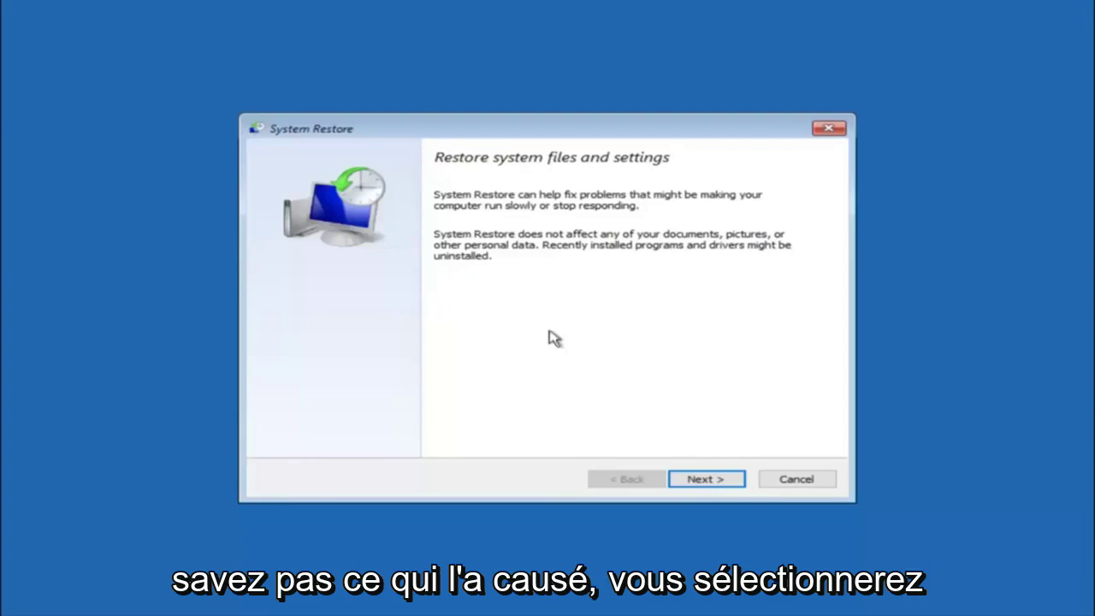
# Select the 10/5/2016 'before update' restore point and proceed to its confirmation page
pyautogui.click(707, 484)
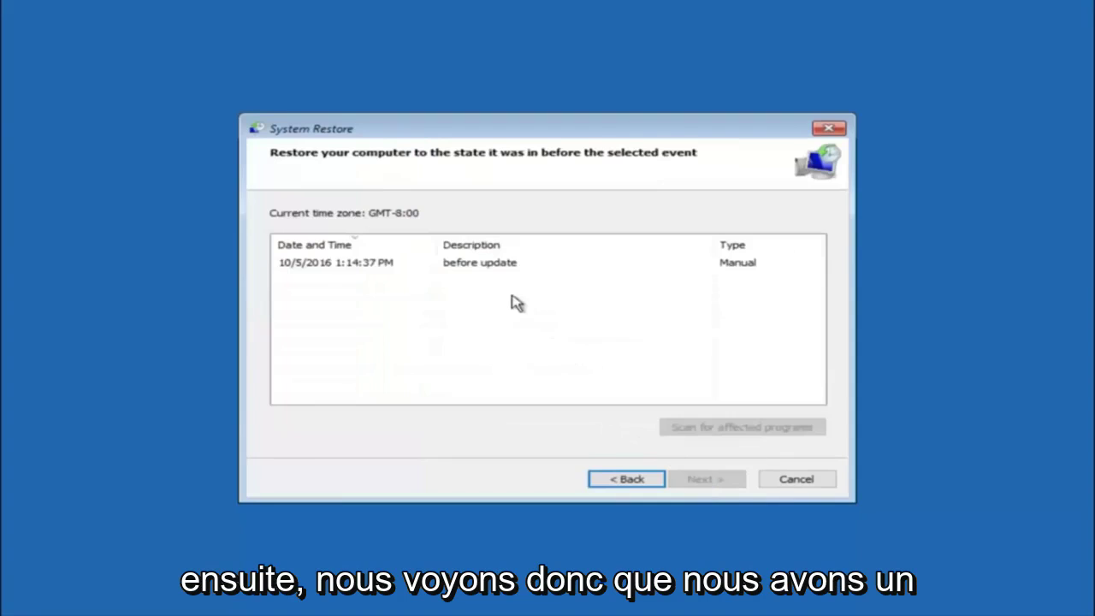
pyautogui.click(316, 267)
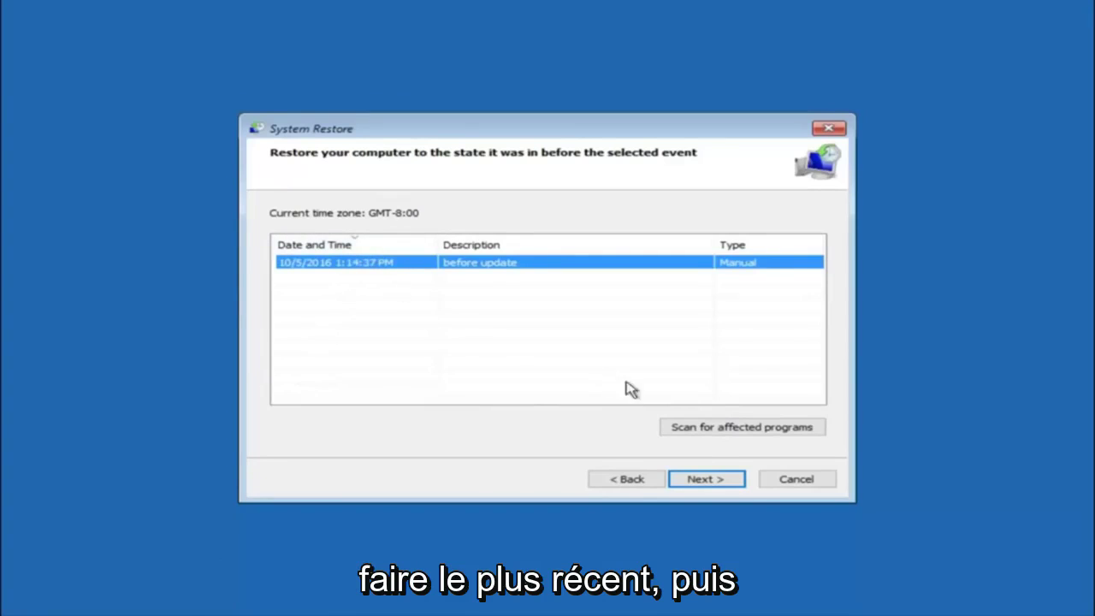
pyautogui.click(703, 484)
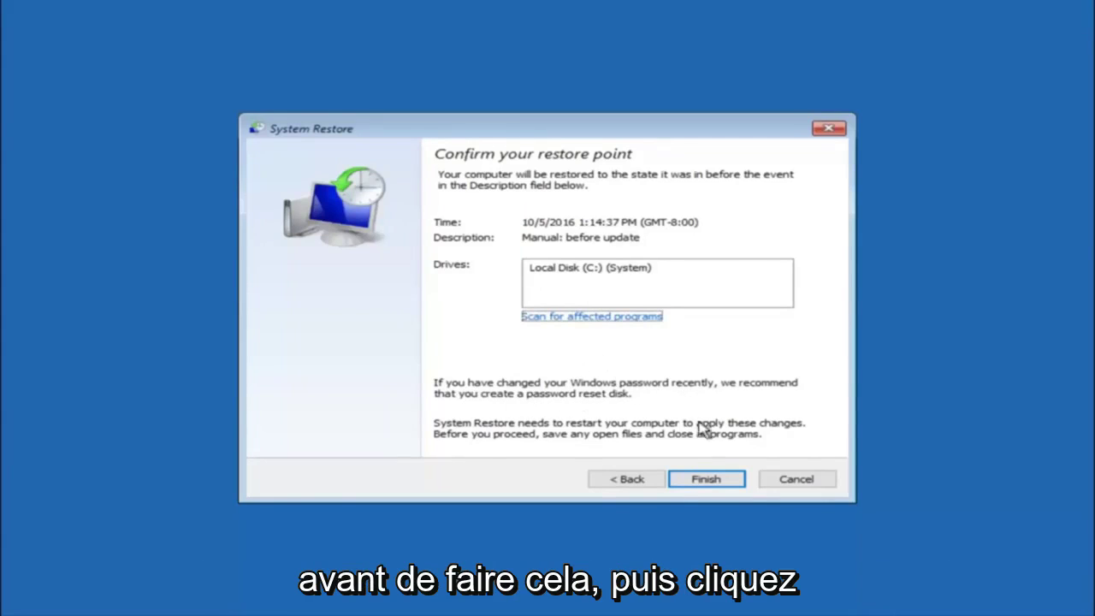
# Finish the wizard and confirm the uninterruptible restore to the 'before update' point
pyautogui.click(709, 483)
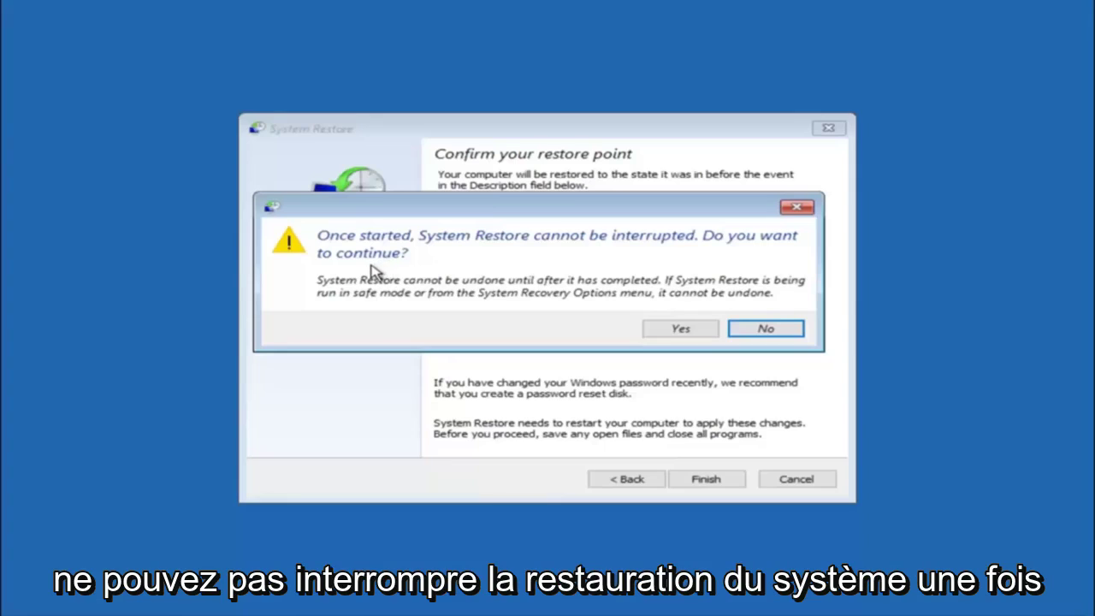
pyautogui.click(676, 333)
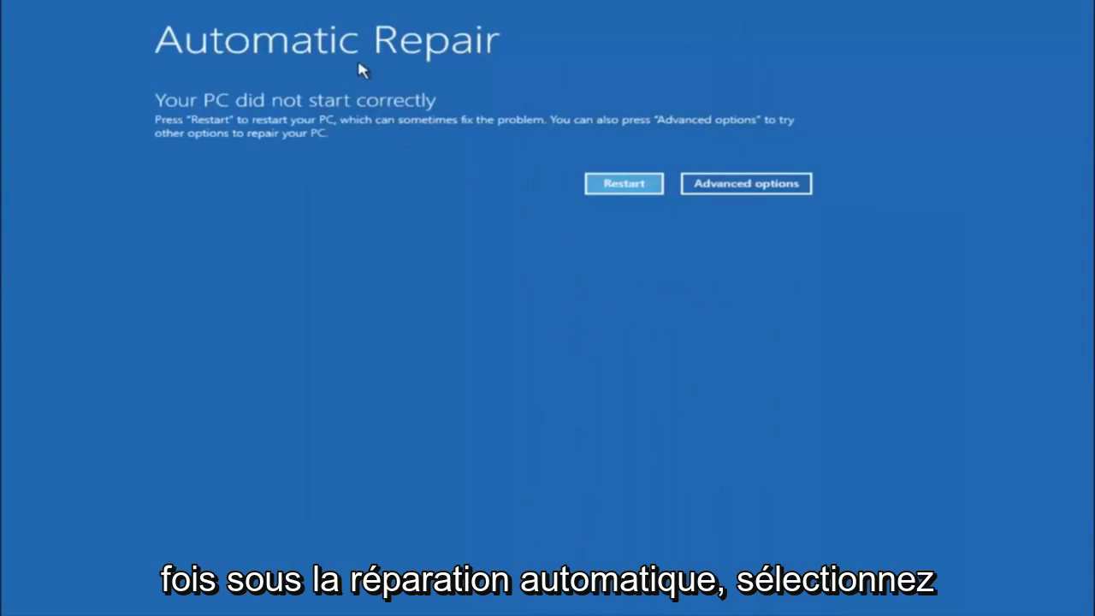
# Return from Automatic Repair via Advanced options and Troubleshoot to the Advanced options tools page
pyautogui.click(732, 190)
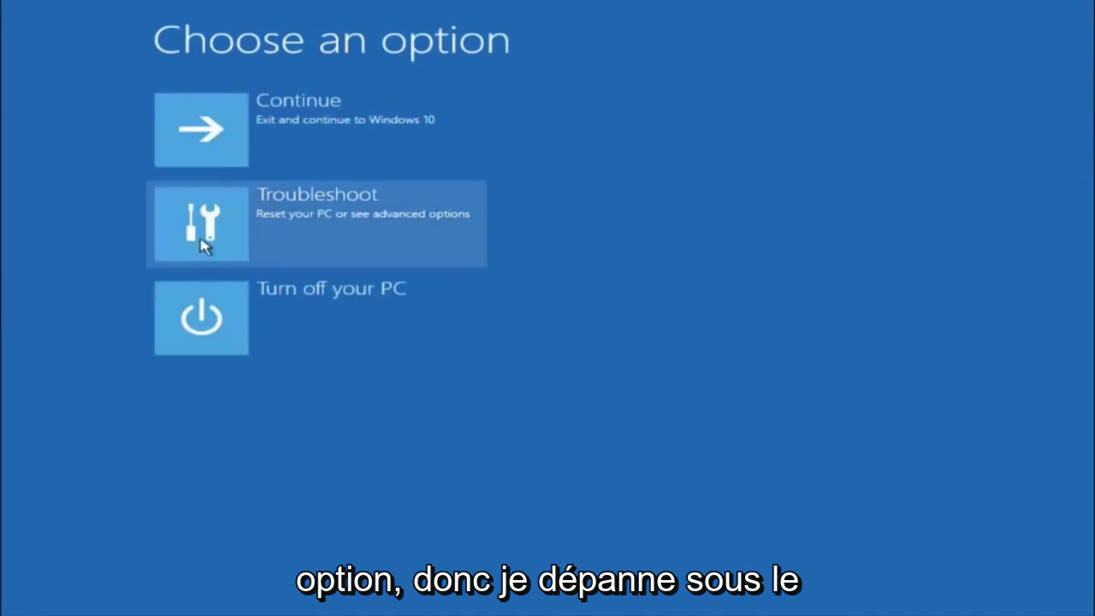
pyautogui.click(258, 227)
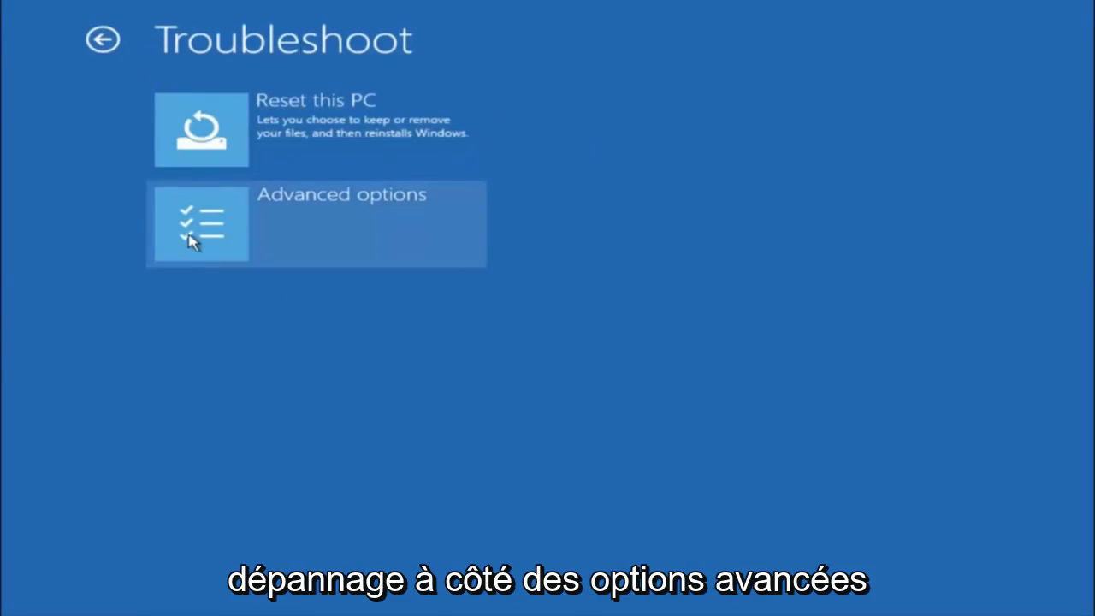
pyautogui.click(256, 223)
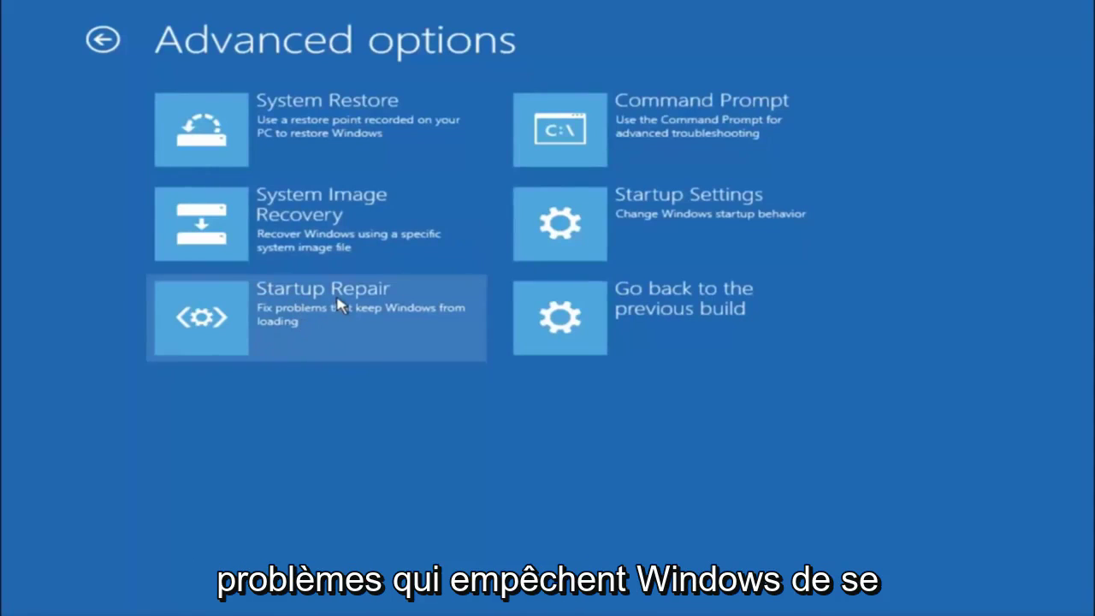
# Launch Startup Repair from the Advanced options page and let it run
pyautogui.click(218, 324)
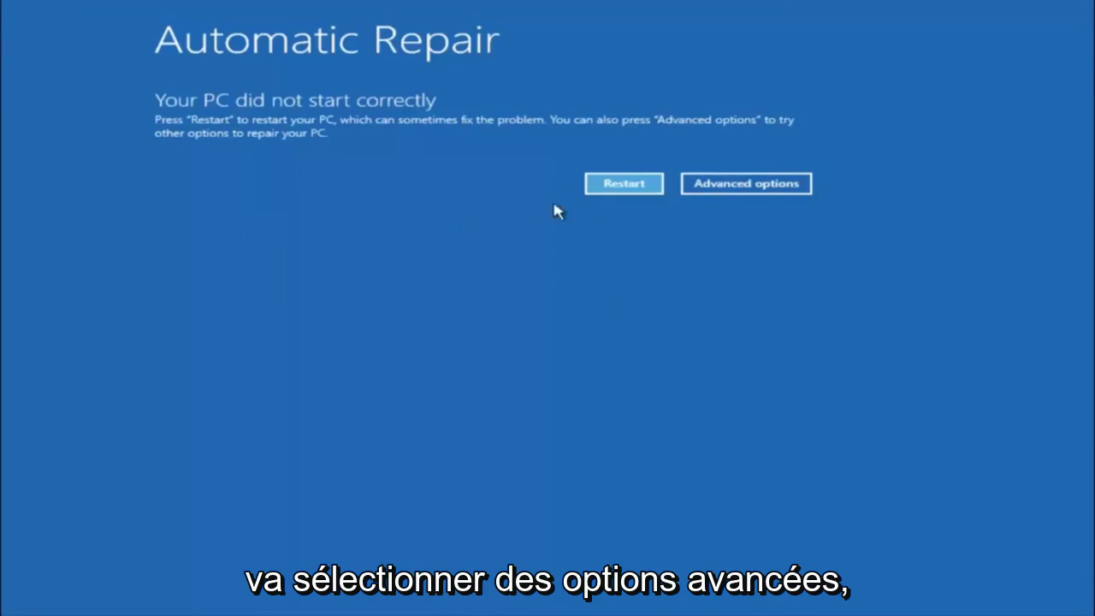
# Navigate Advanced options, Troubleshoot, then Advanced options again to reach Command Prompt
pyautogui.click(734, 184)
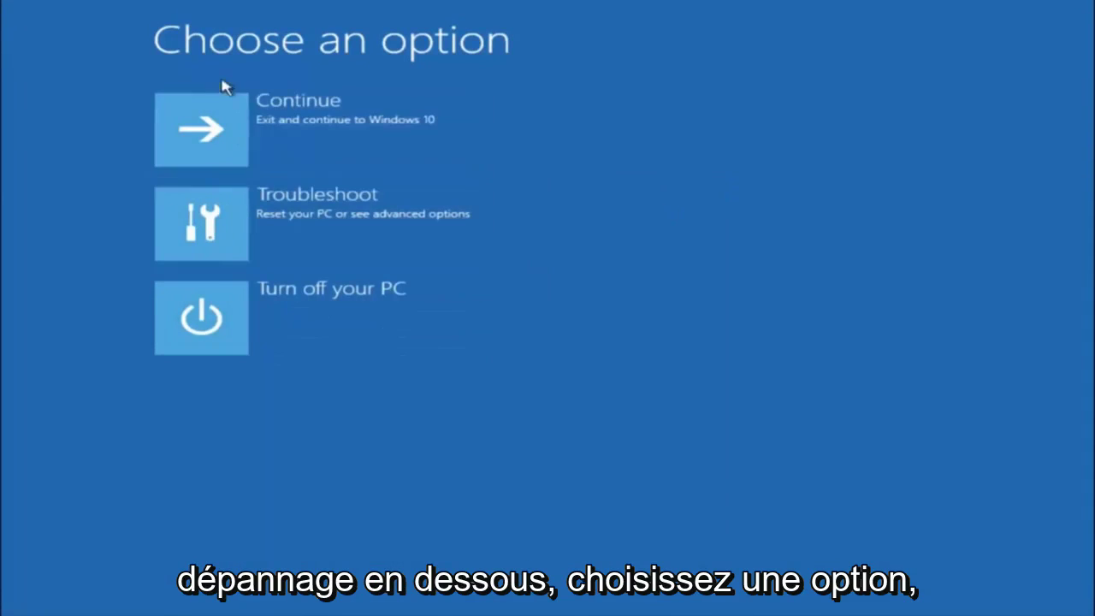
pyautogui.click(214, 231)
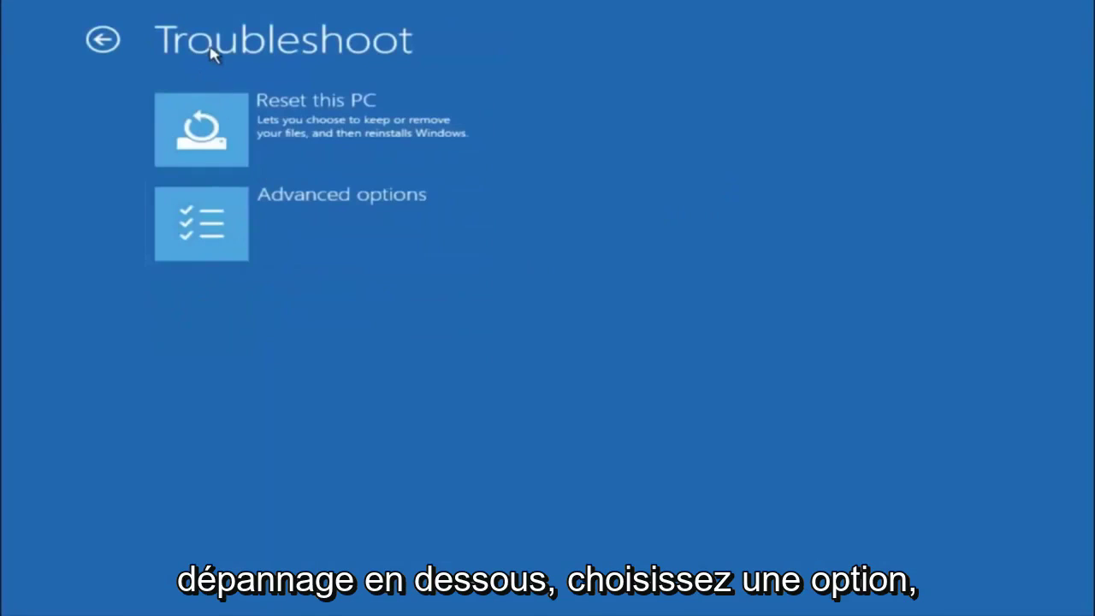
pyautogui.click(255, 215)
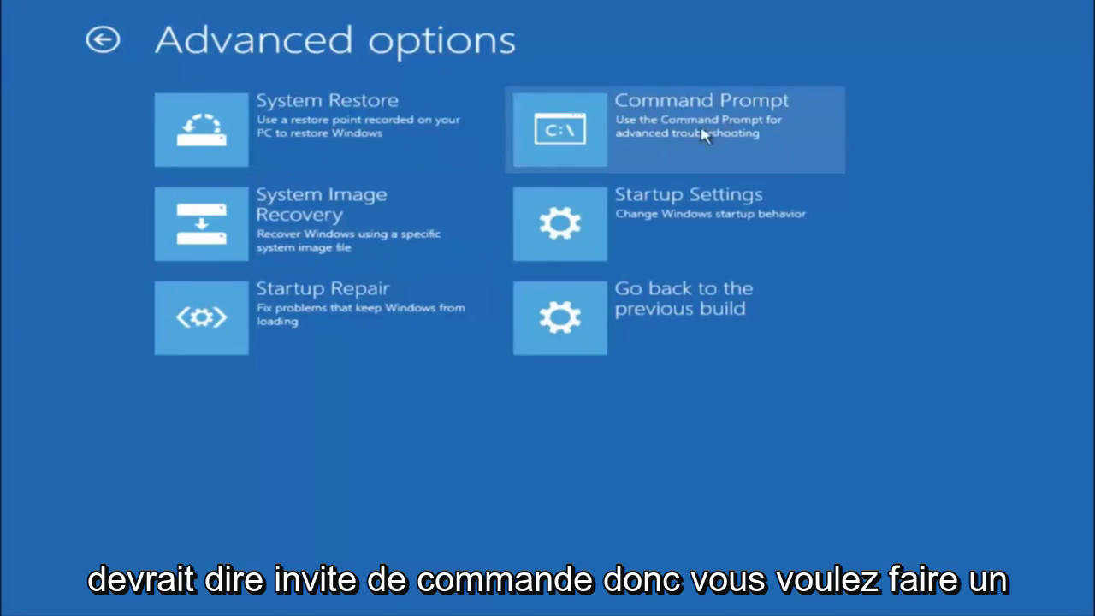
# Open Command Prompt, switch to drive C: and run dir to list its folders
pyautogui.click(646, 141)
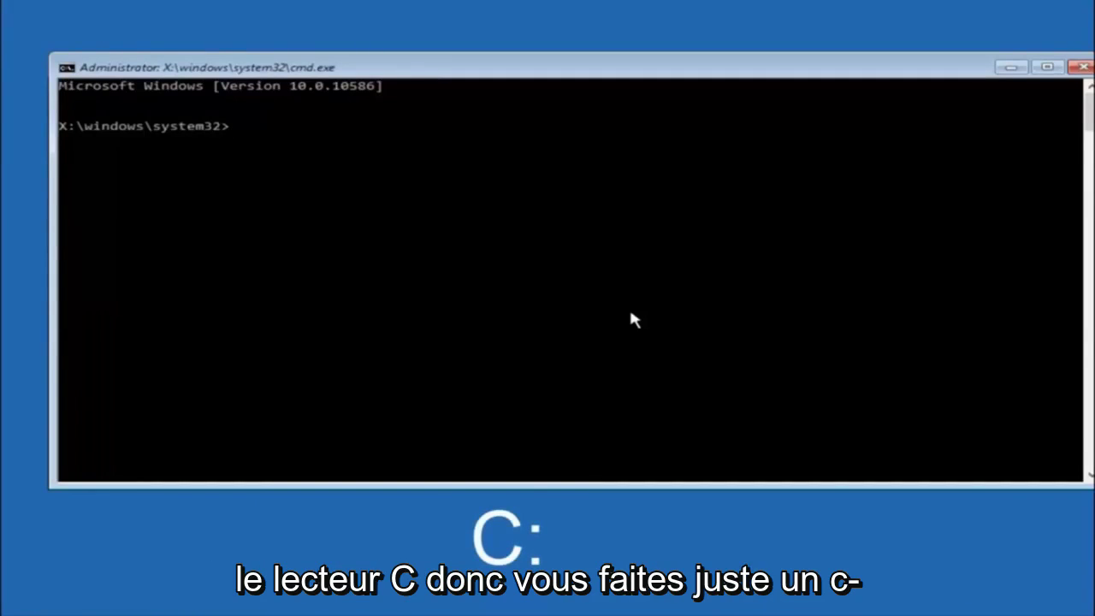
pyautogui.write(':')
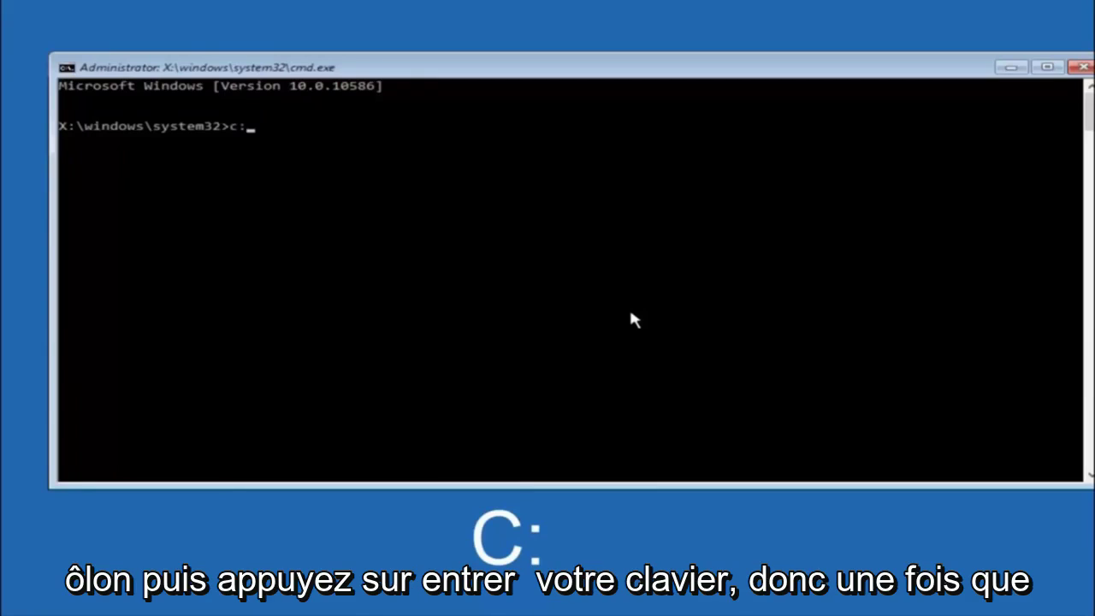
pyautogui.press('Return')
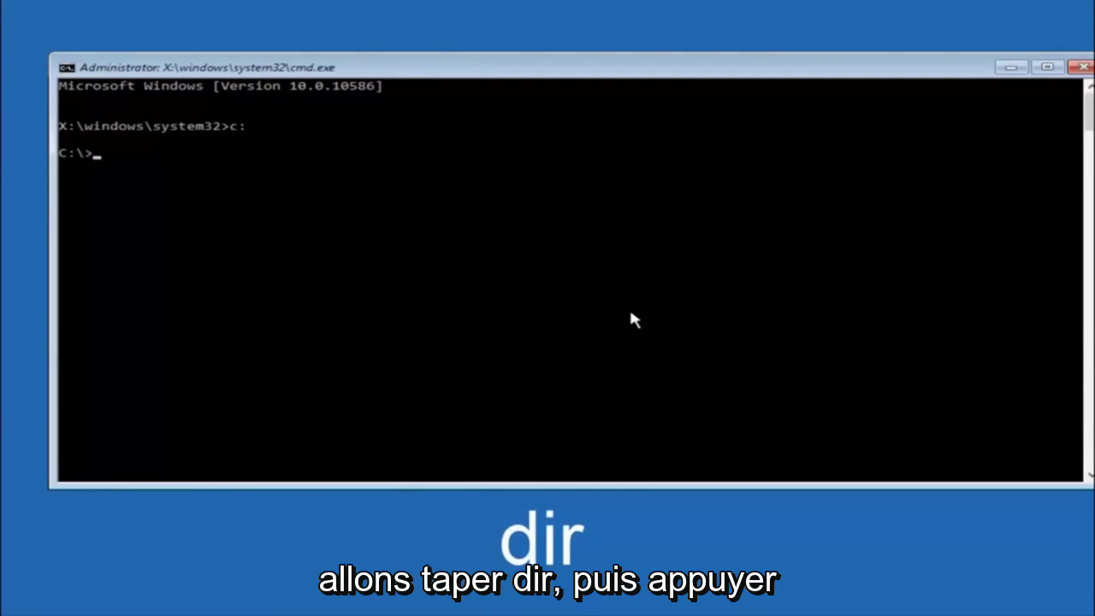
pyautogui.write('dir')
pyautogui.press('Return')
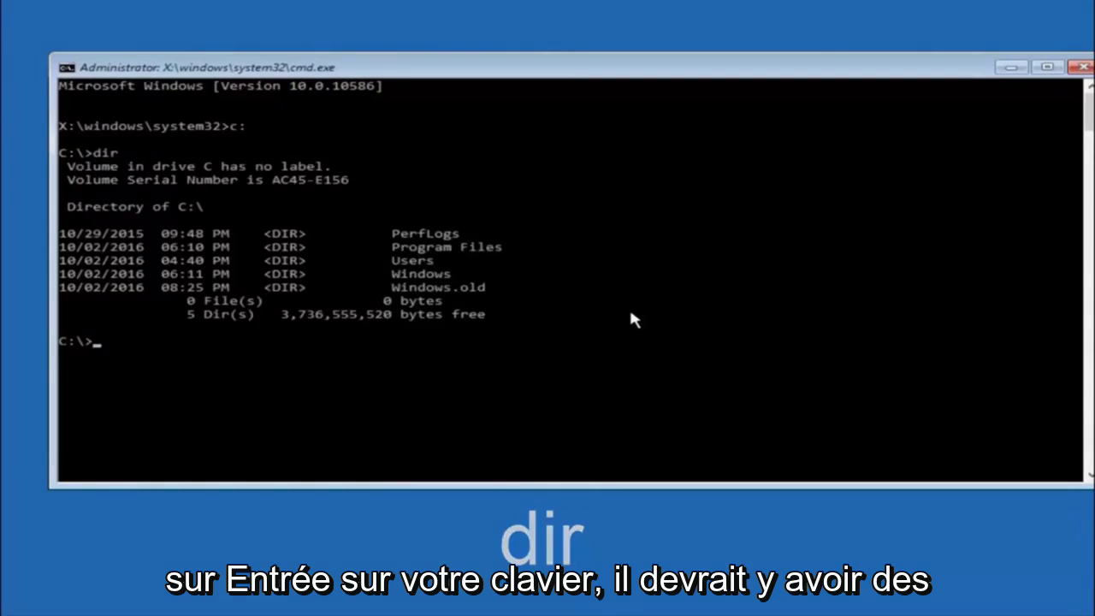
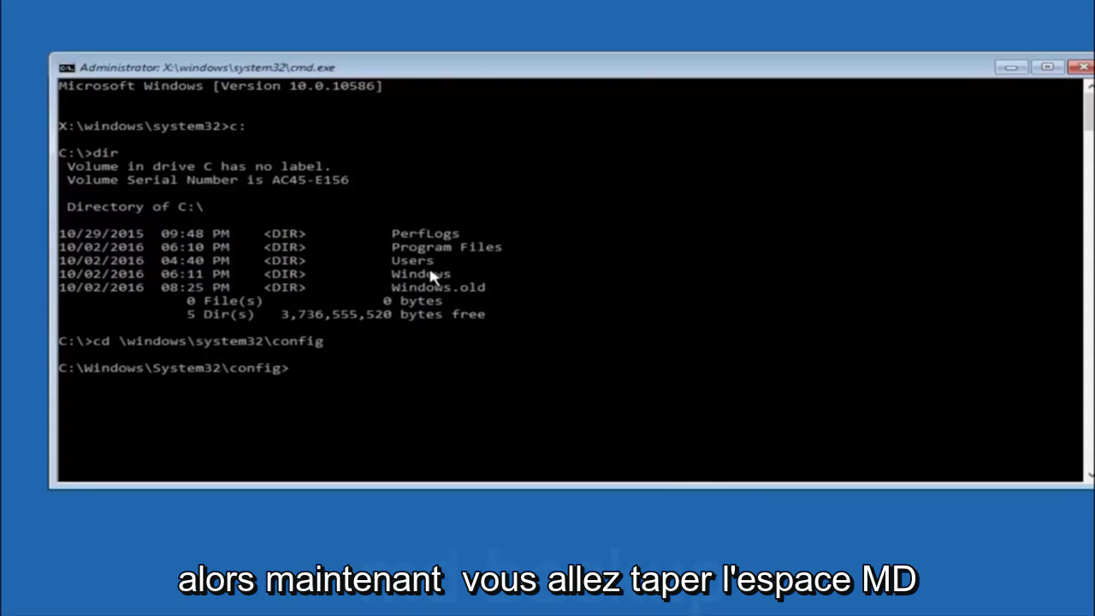
# Enter the command 'md backup' at the C:\Windows\System32\config prompt without running it
pyautogui.write('md backup')
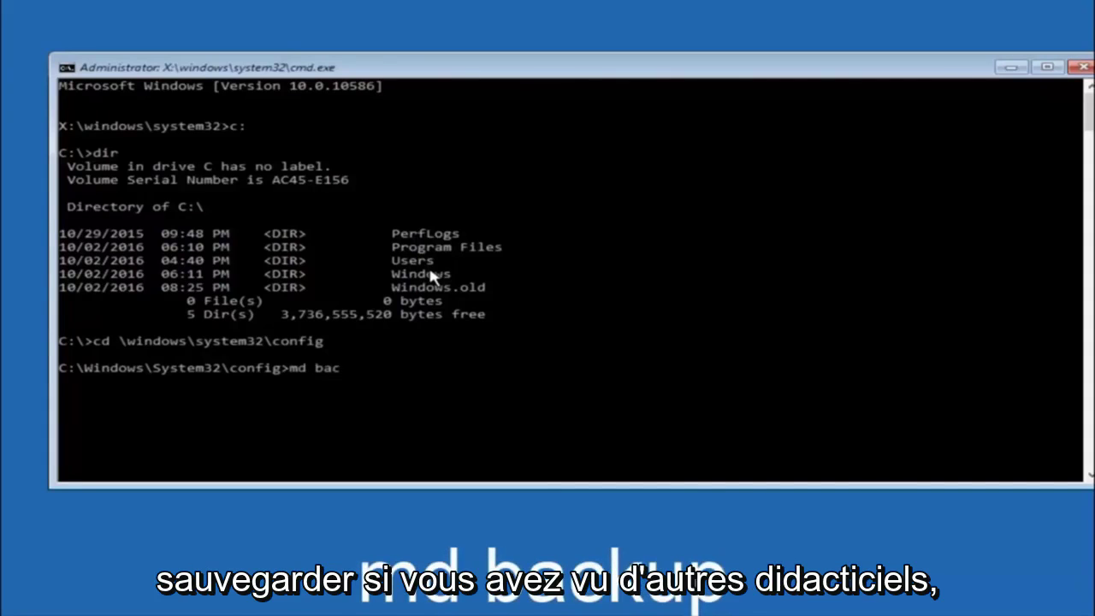
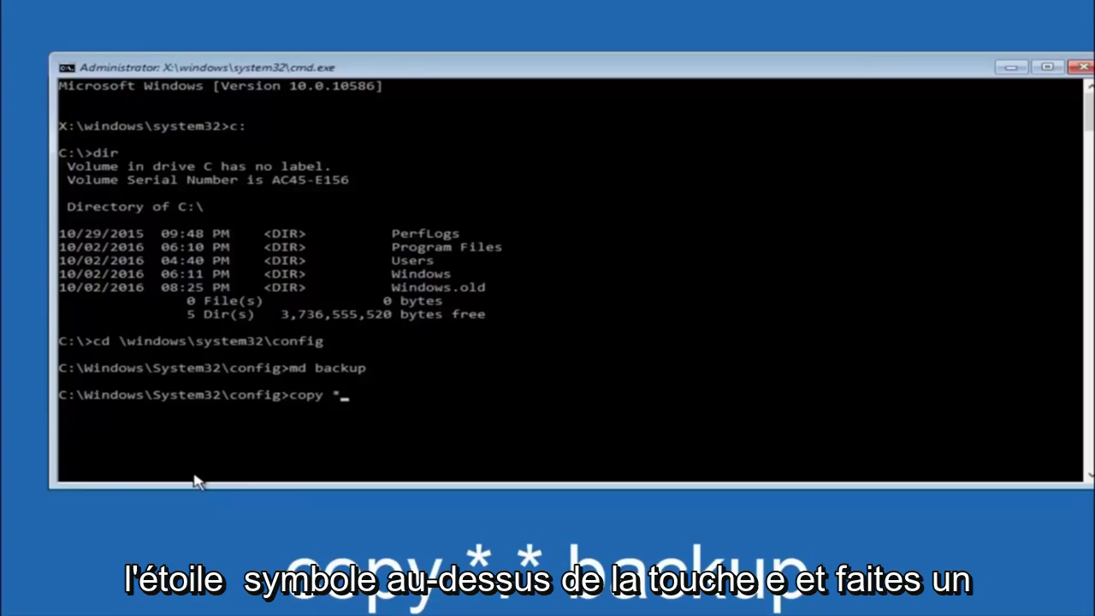
# Copy all ten registry hive files from the config folder into the backup folder with copy *.* backup
pyautogui.write(' *.')
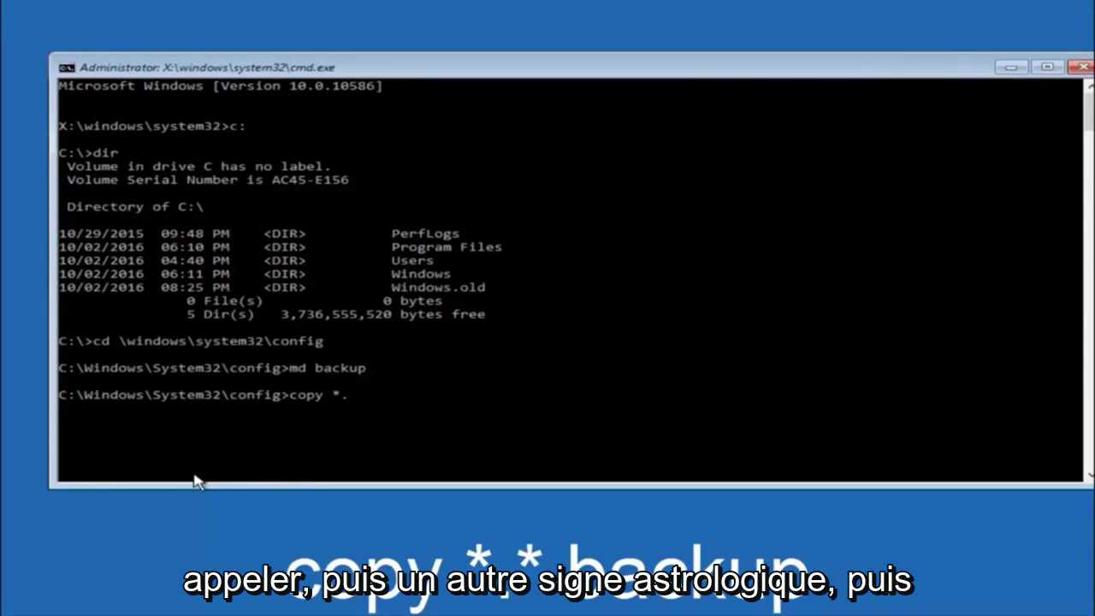
pyautogui.write('*')
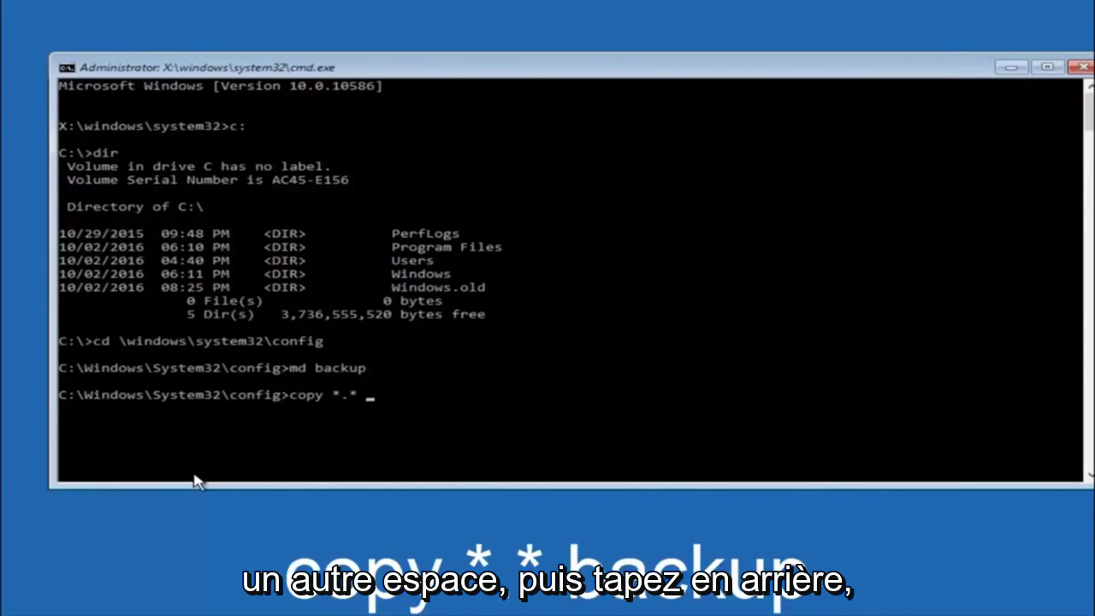
pyautogui.write(' backup')
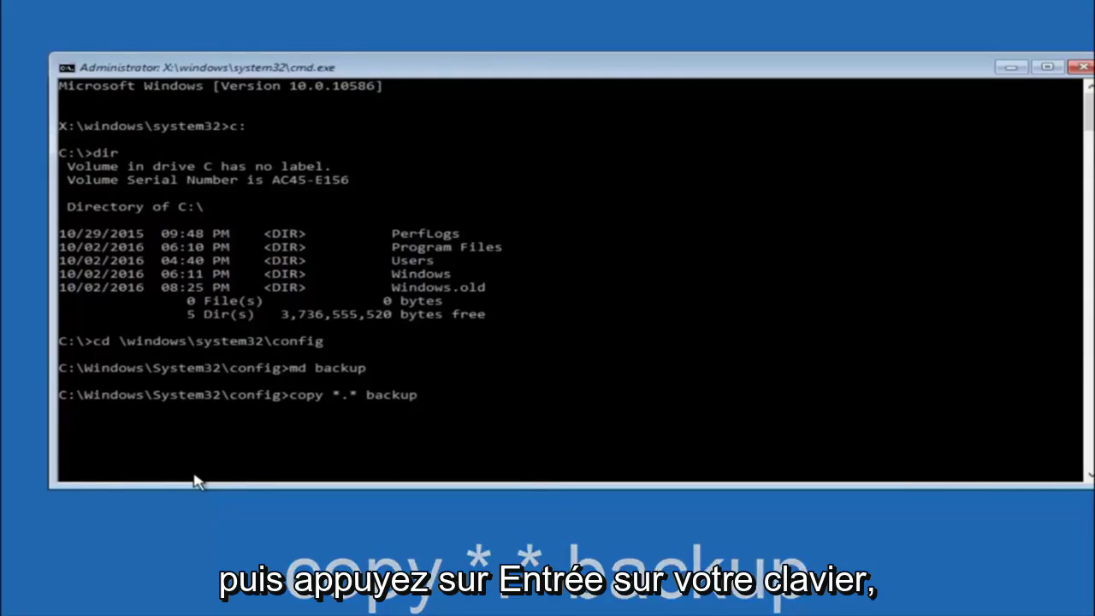
pyautogui.press('Return')
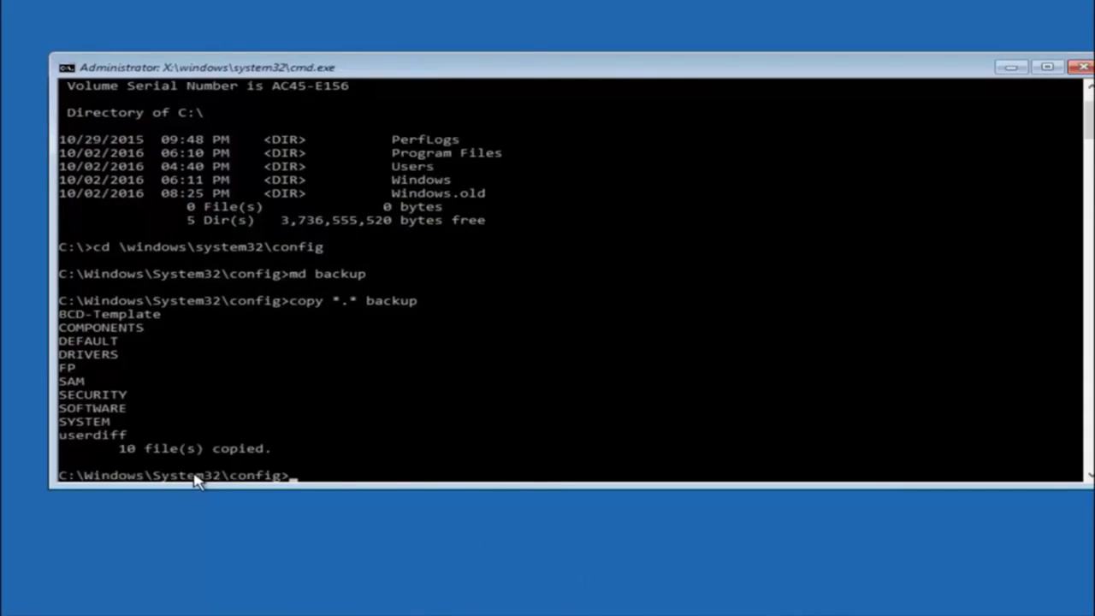
# Change into the RegBack folder under C:\Windows\System32\config with CD regback
pyautogui.write('c')
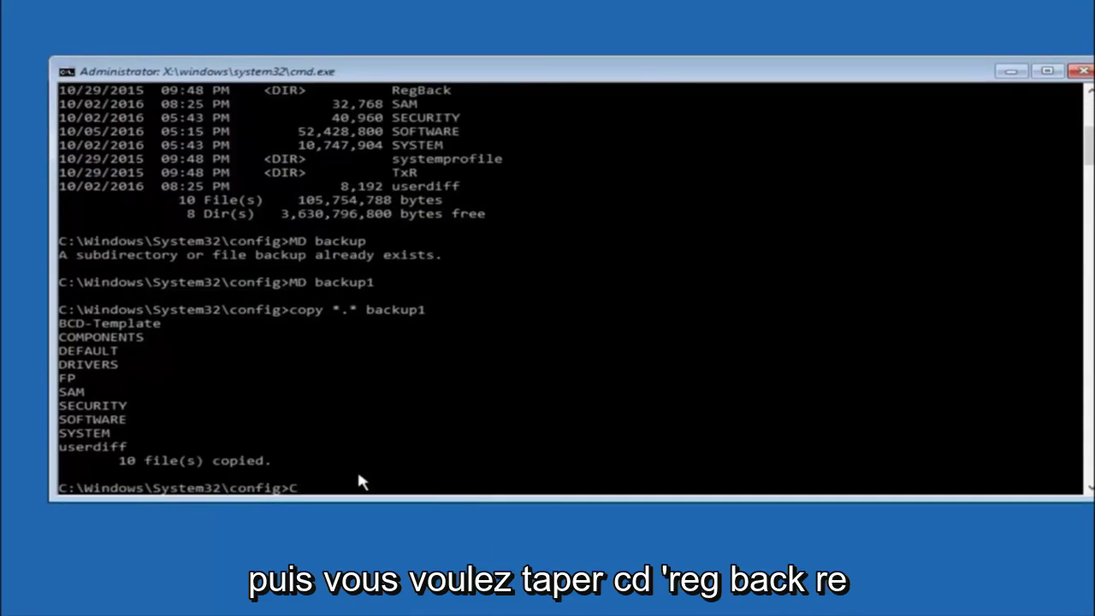
pyautogui.write('D ')
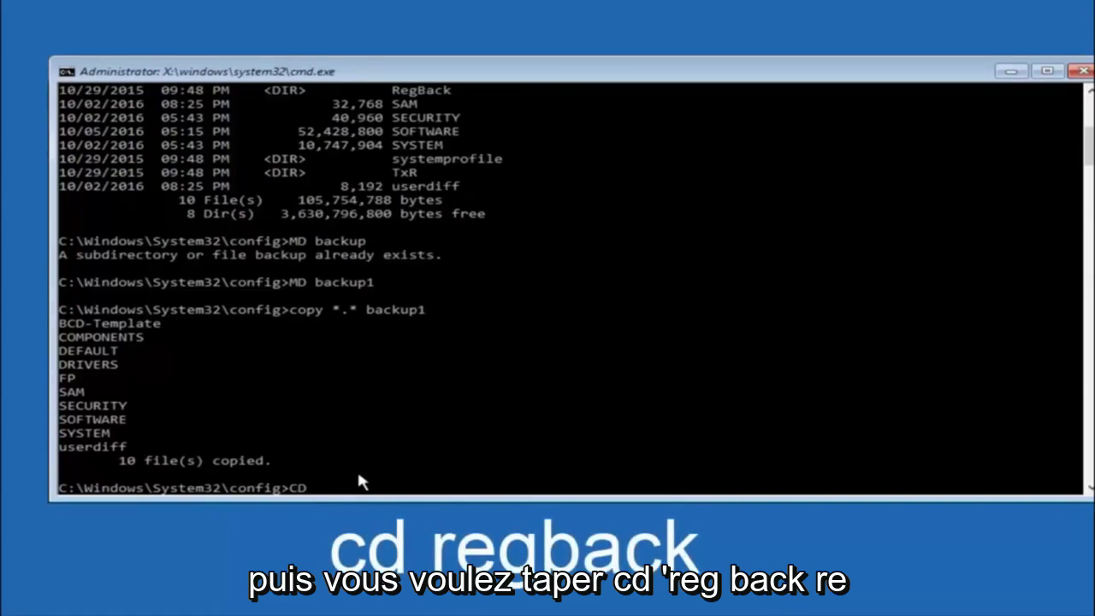
pyautogui.write('regback')
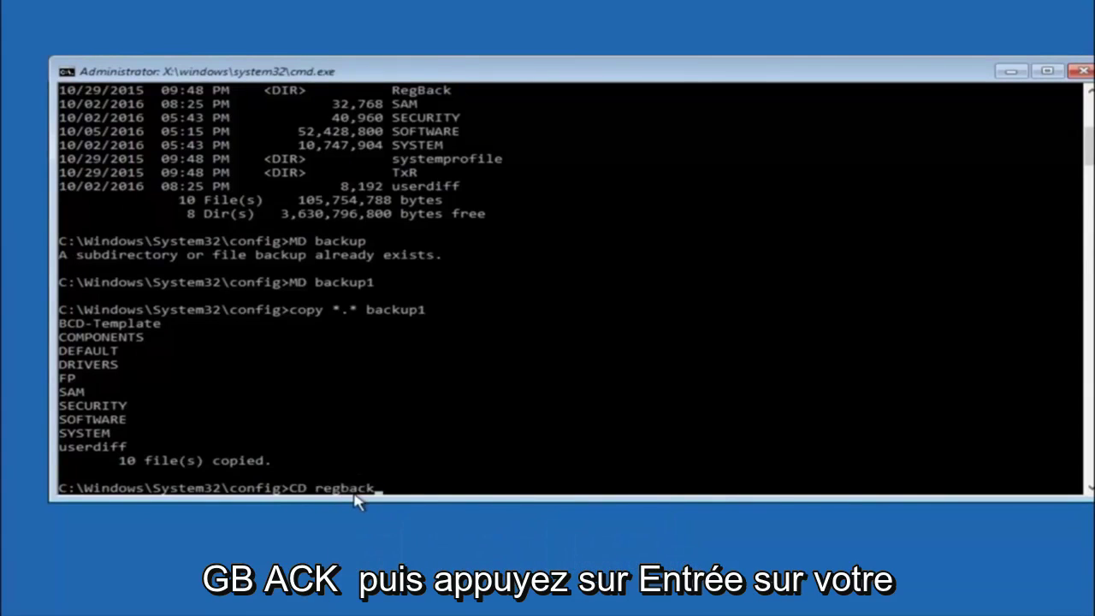
pyautogui.press('Return')
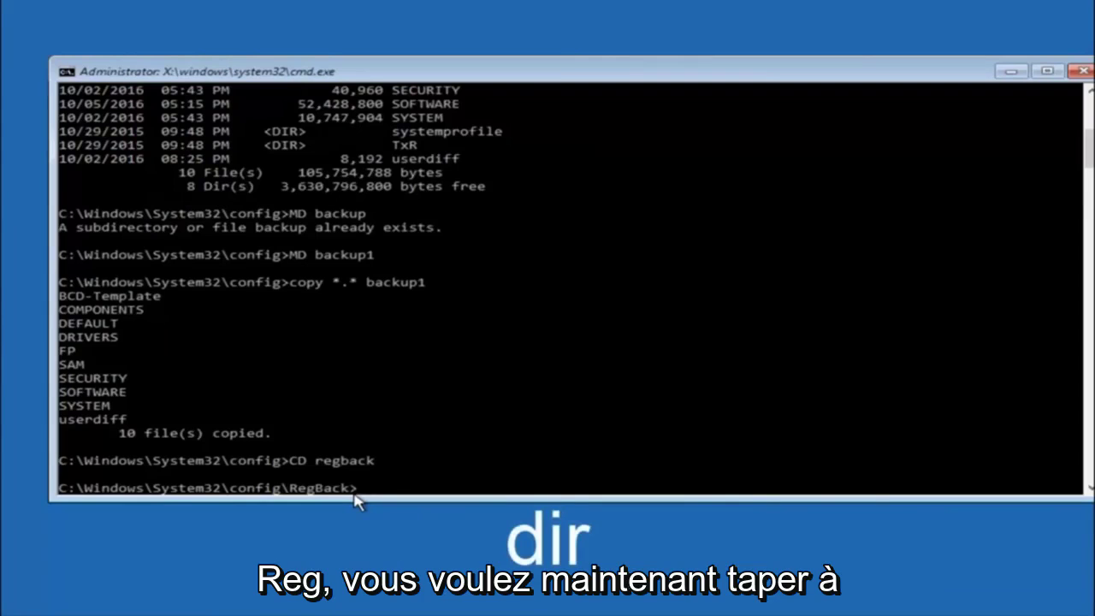
# List RegBack's five 0-byte hive files with dir, then begin a new copy command
pyautogui.write('dir')
pyautogui.press('Return')
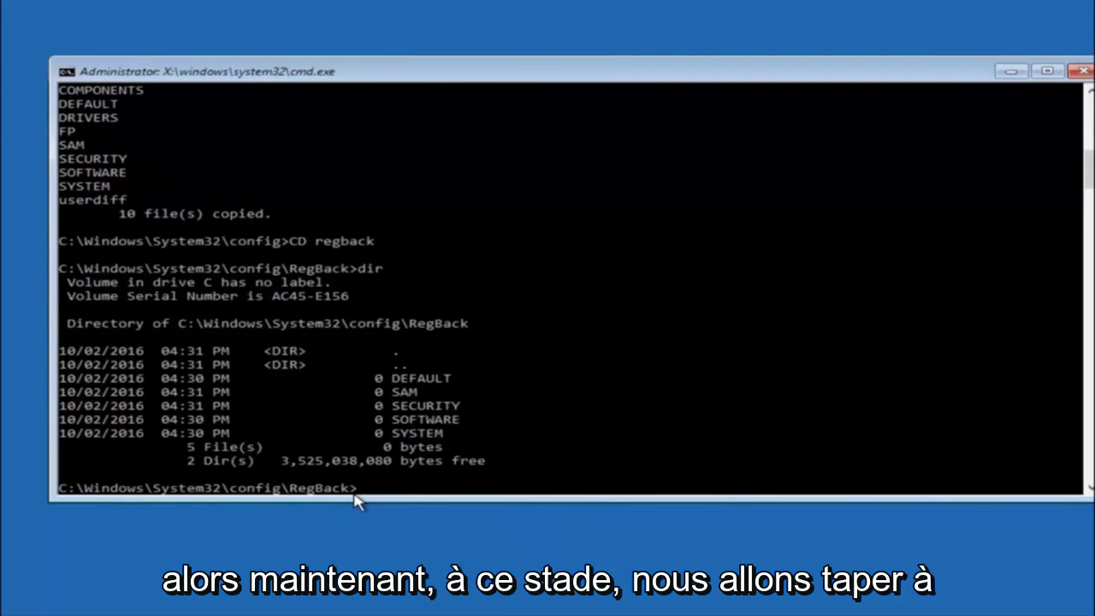
pyautogui.write('copy')
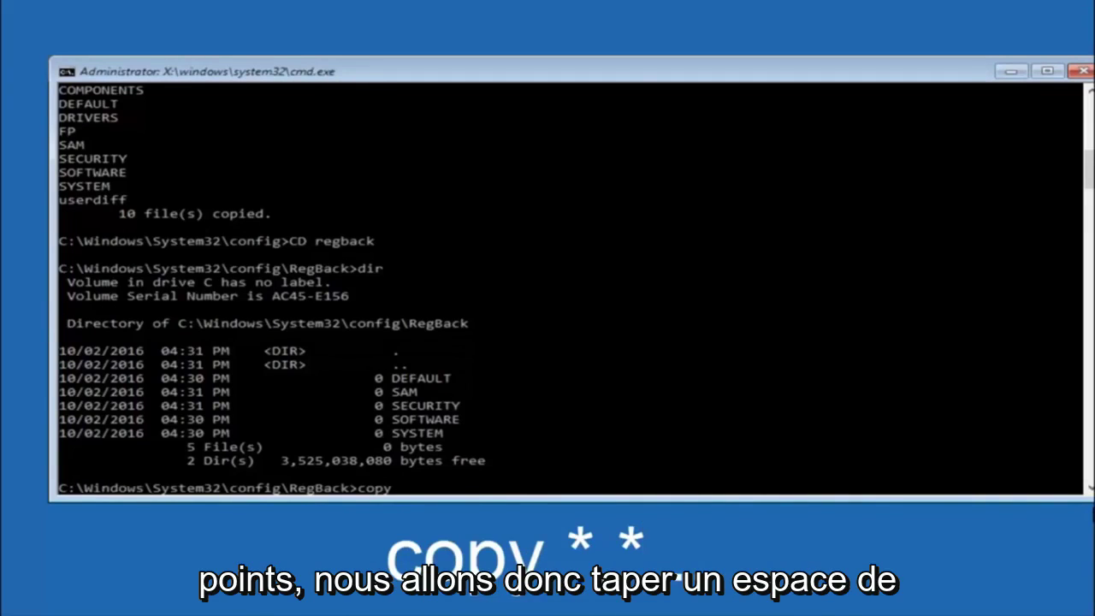
pyautogui.click(406, 489)
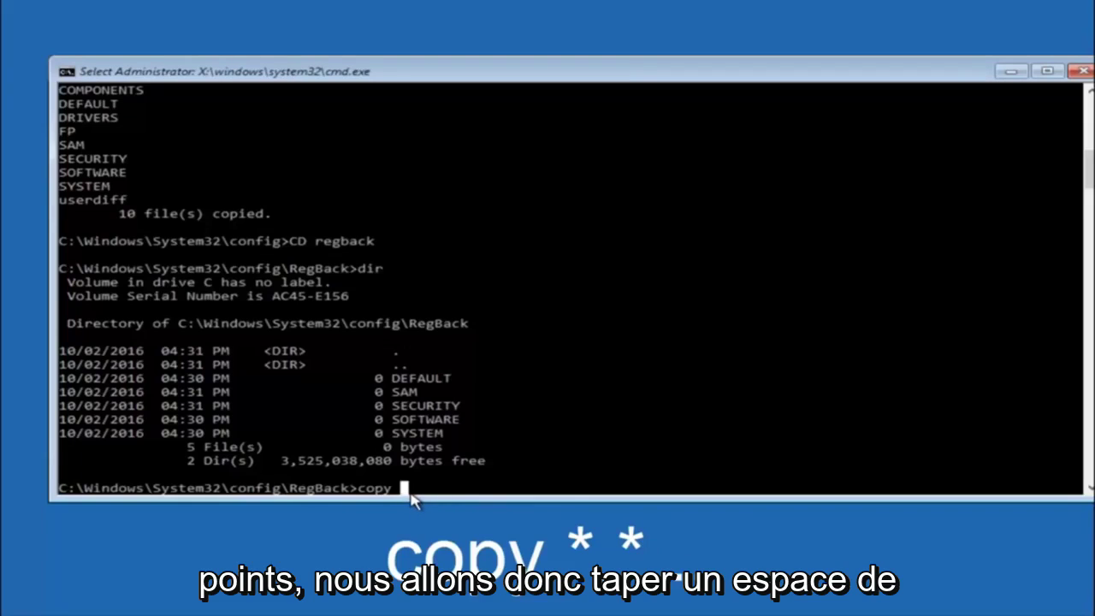
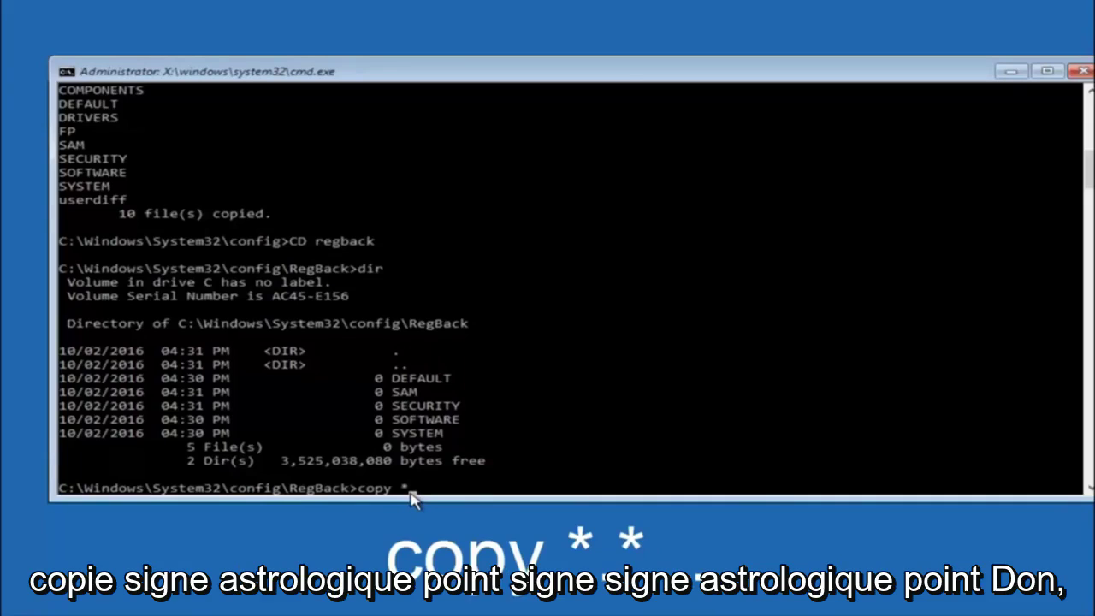
# Enter the command copy *.* .. at the RegBack prompt to target the parent config folder
pyautogui.write('.* ..*')
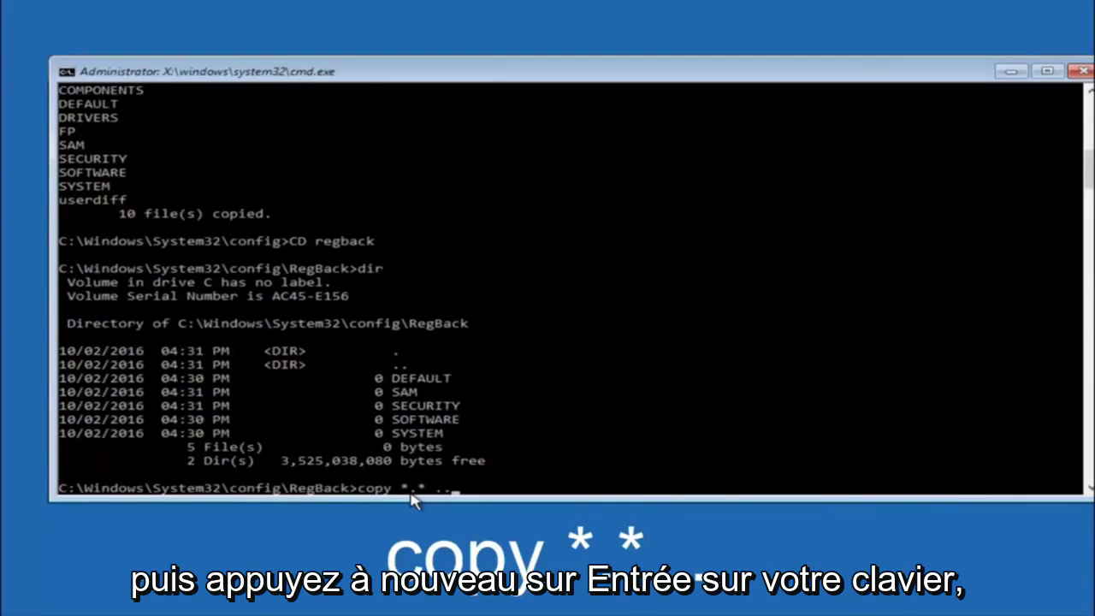
# Run the copy and answer All to overwrite, copying 5 hive files into config
pyautogui.press('Return')
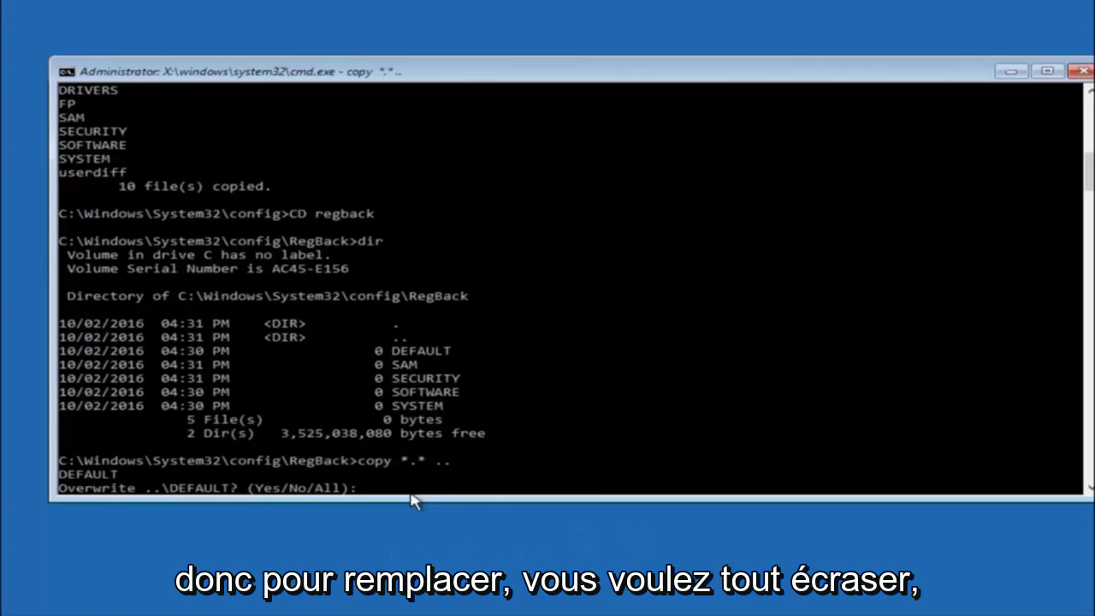
pyautogui.write('A')
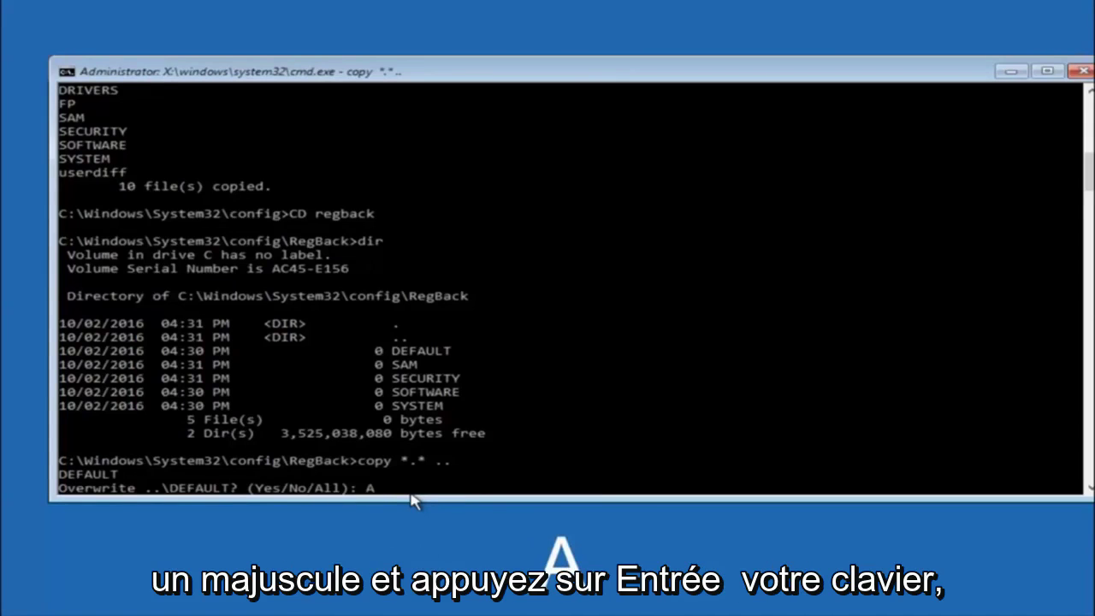
pyautogui.press('Return')
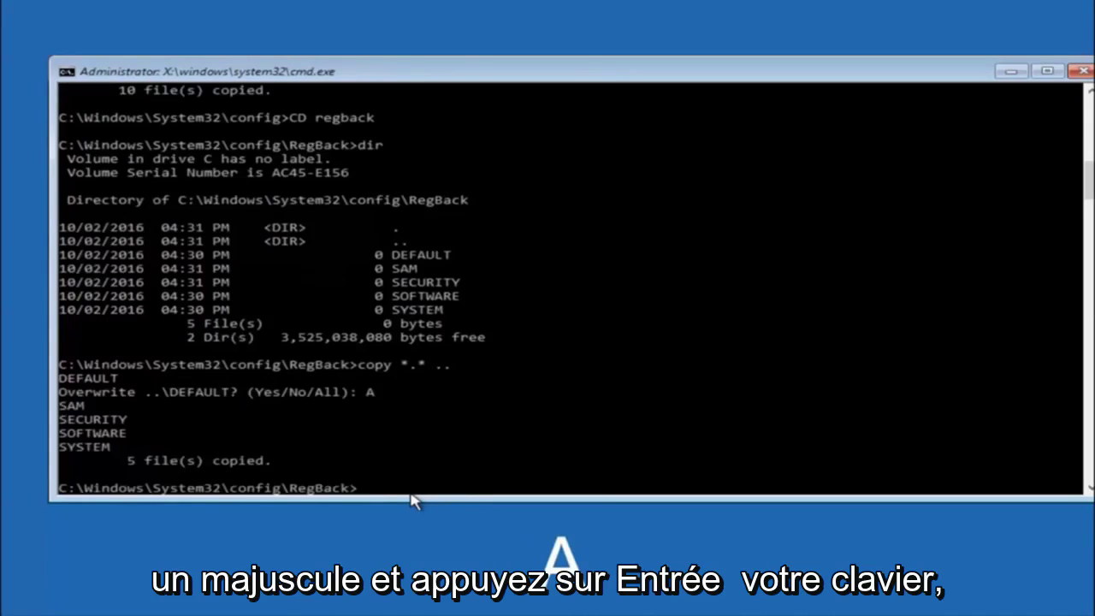